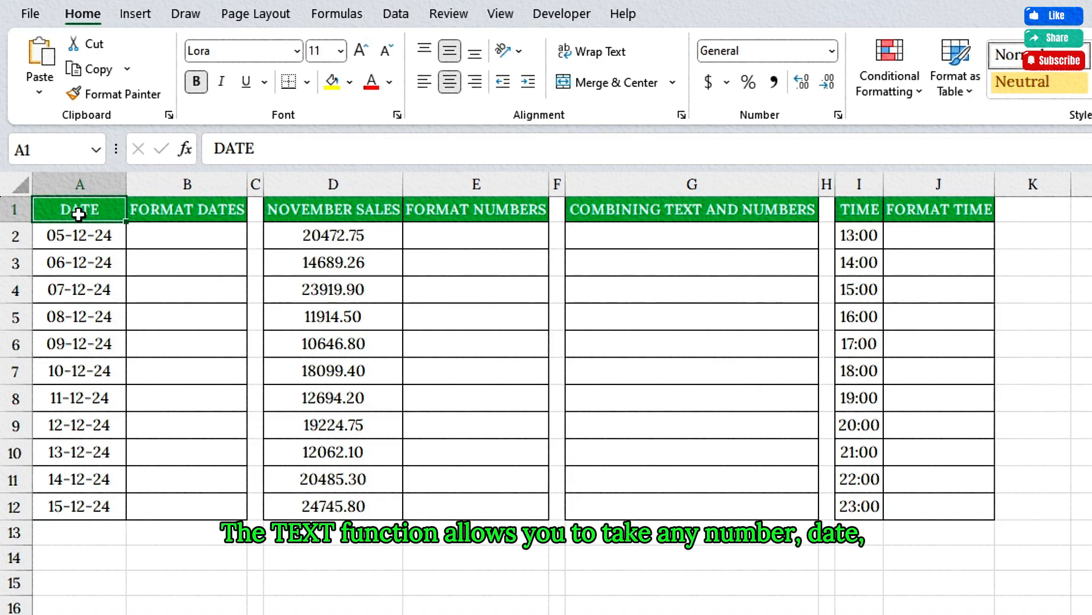
pyautogui.click(333, 235)
pyautogui.click(79, 235)
pyautogui.click(869, 236)
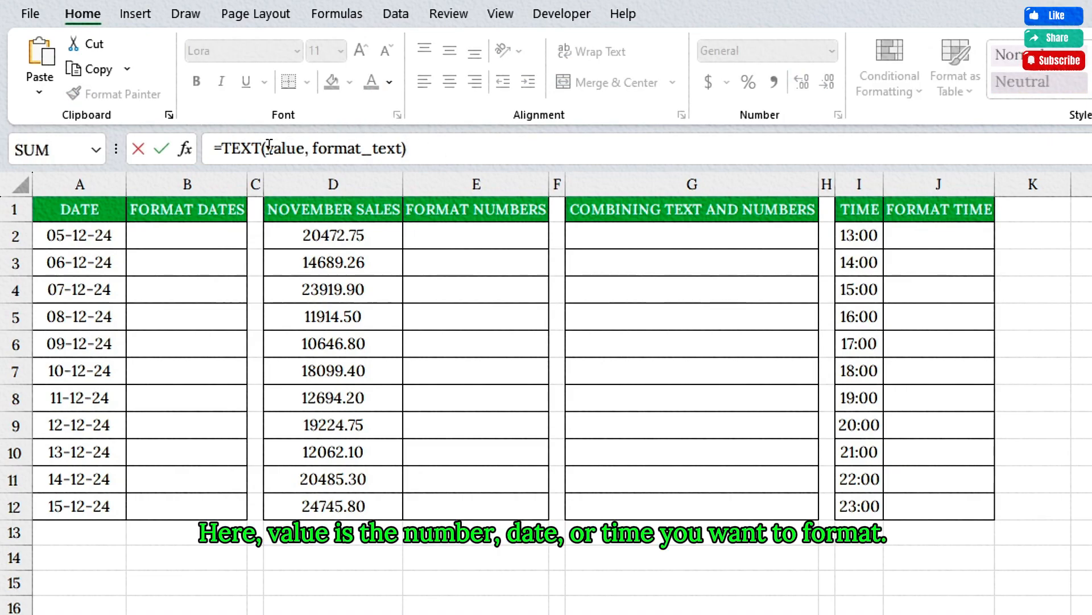
pyautogui.moveTo(261, 149); pyautogui.dragTo(405, 150)
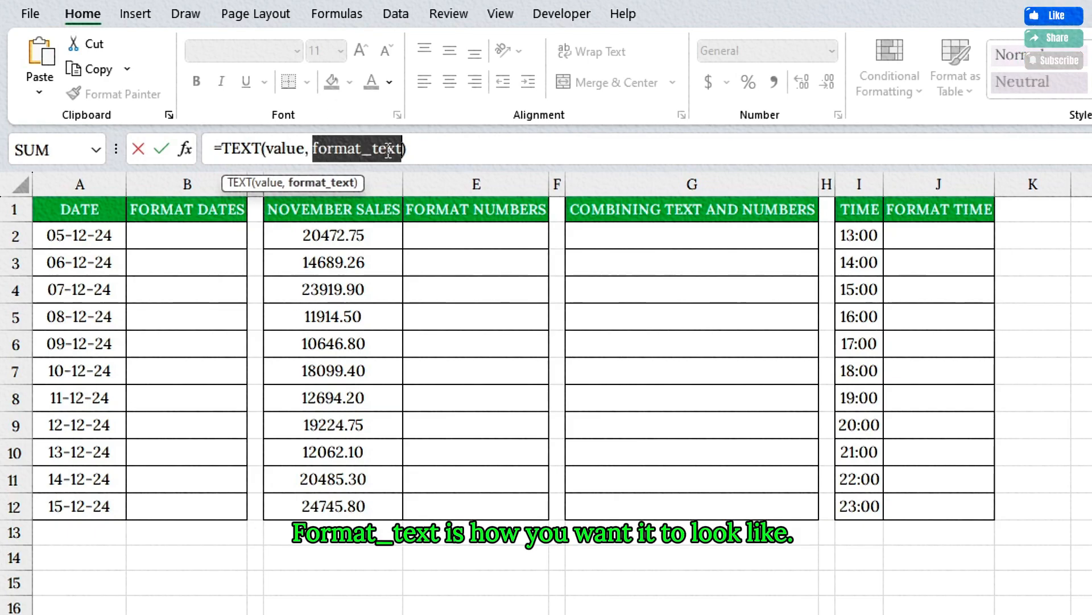
pyautogui.press('Escape')
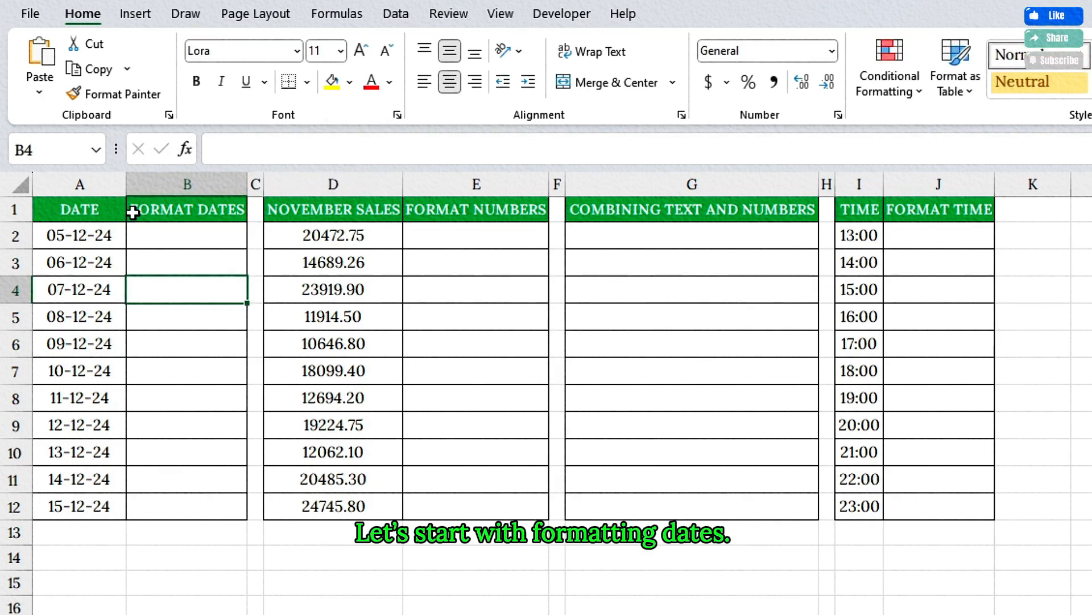
# - Enter =TEXT(A2, "DD-MMM-YYYY") in cell B2 and fill the formula down through B12
pyautogui.click(132, 212)
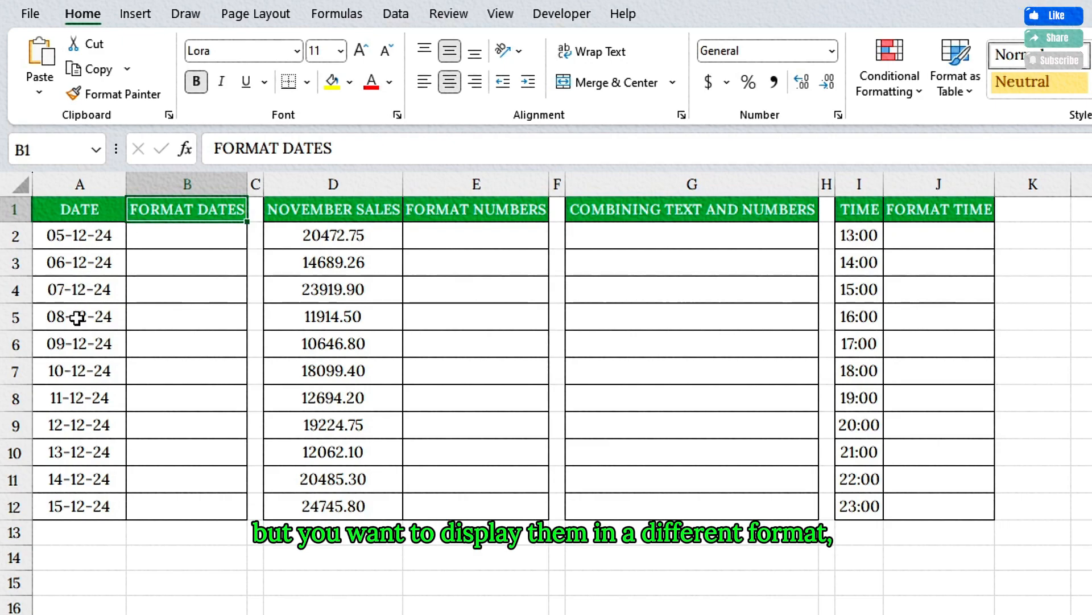
pyautogui.click(101, 236)
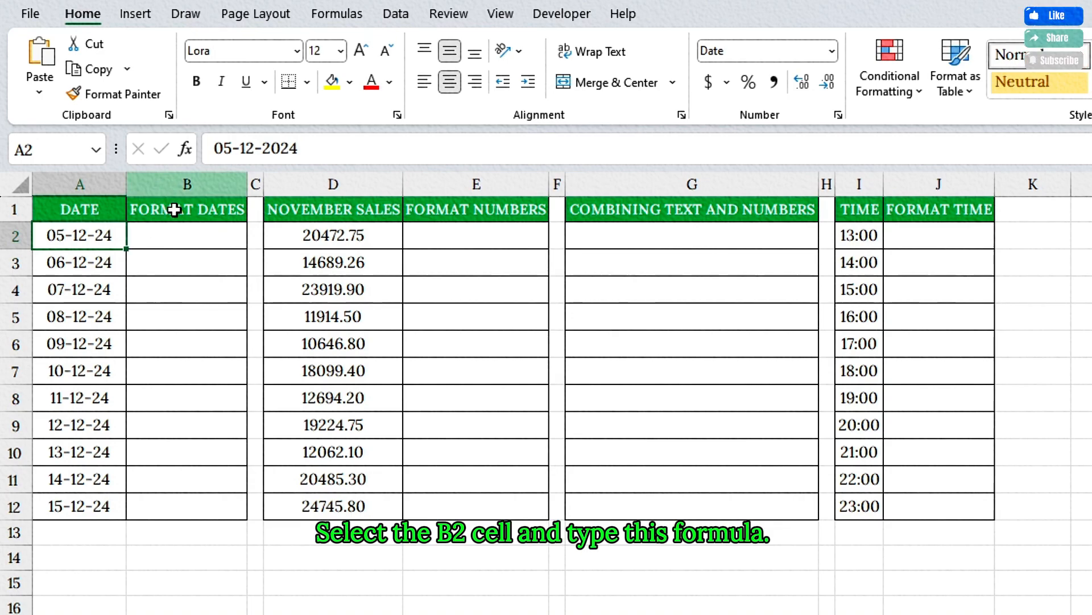
pyautogui.click(172, 236)
pyautogui.write('=TEXT(')
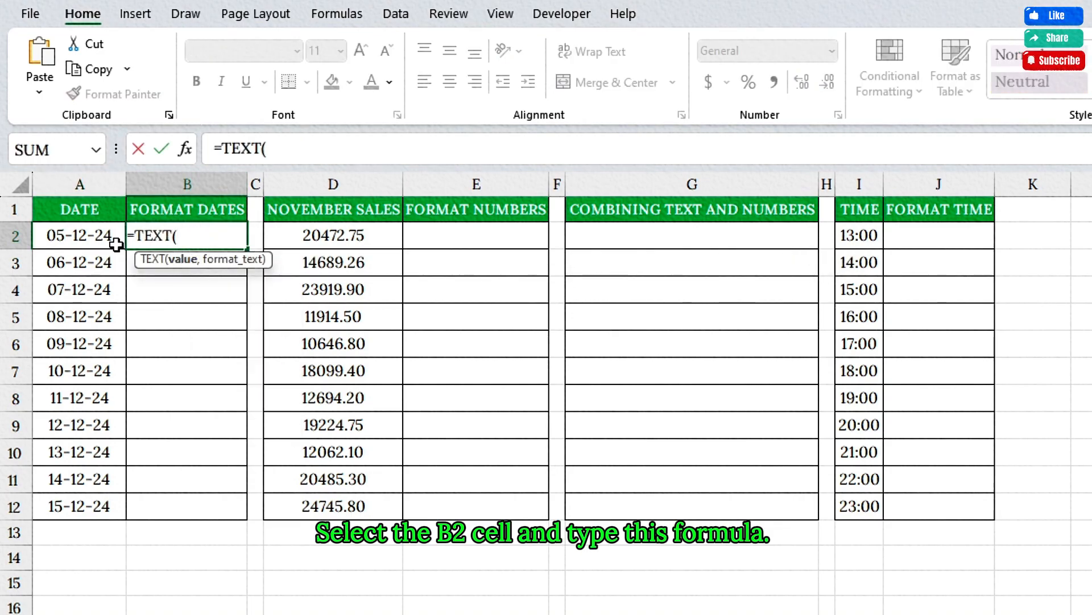
pyautogui.click(93, 236)
pyautogui.write(', "DD-')
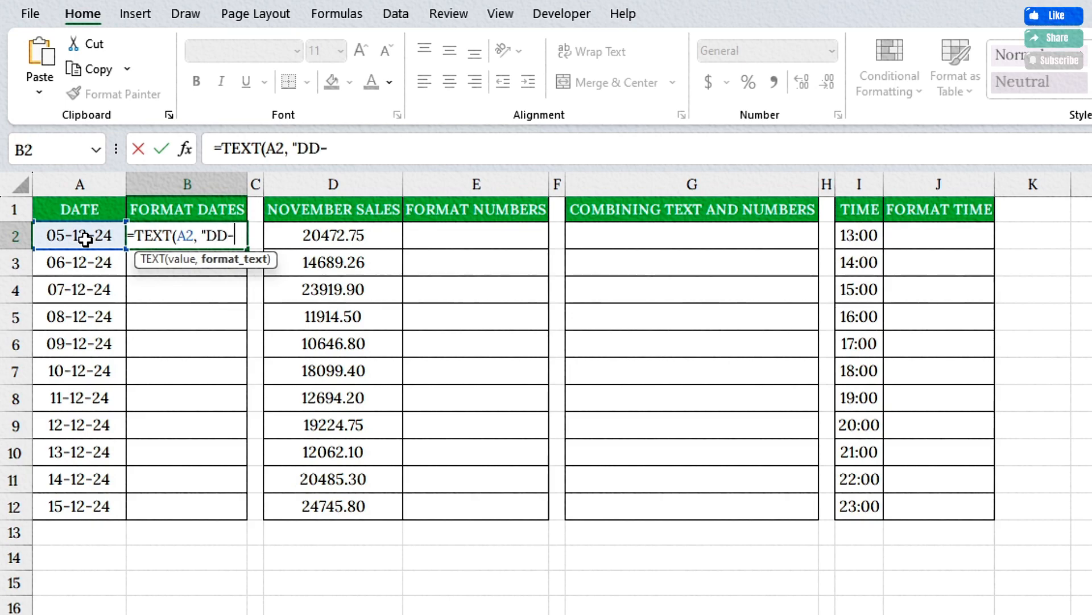
pyautogui.write('MMM-YYYY")')
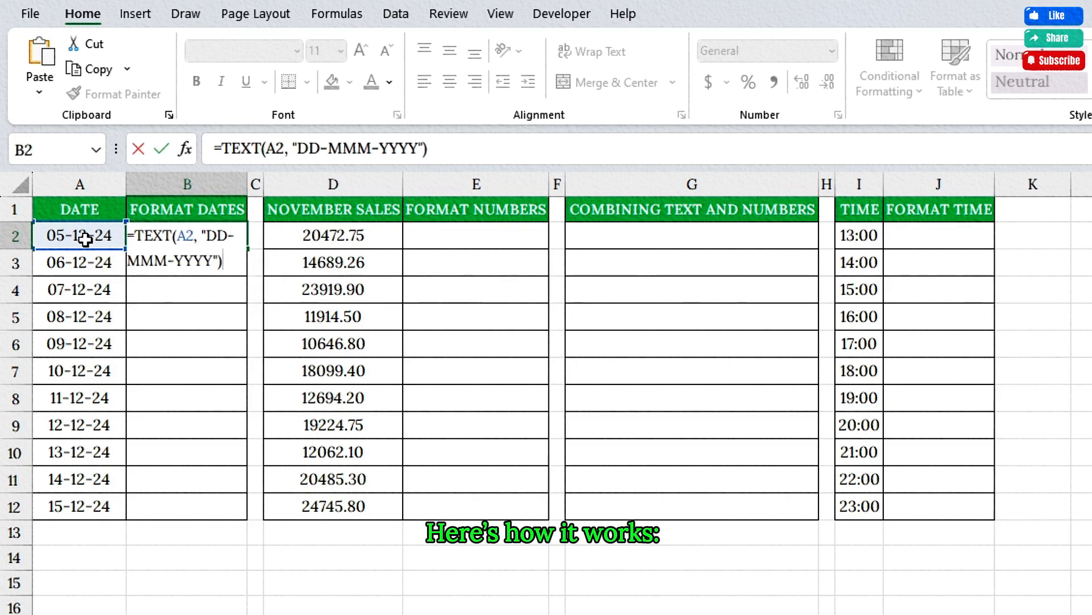
pyautogui.moveTo(134, 235); pyautogui.dragTo(172, 236)
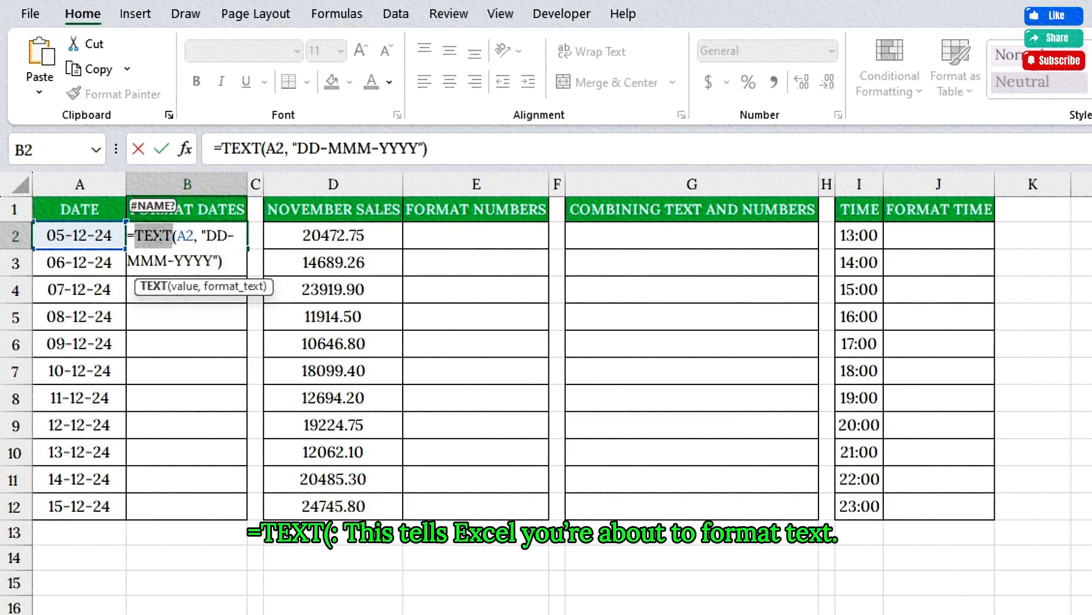
pyautogui.click(177, 235)
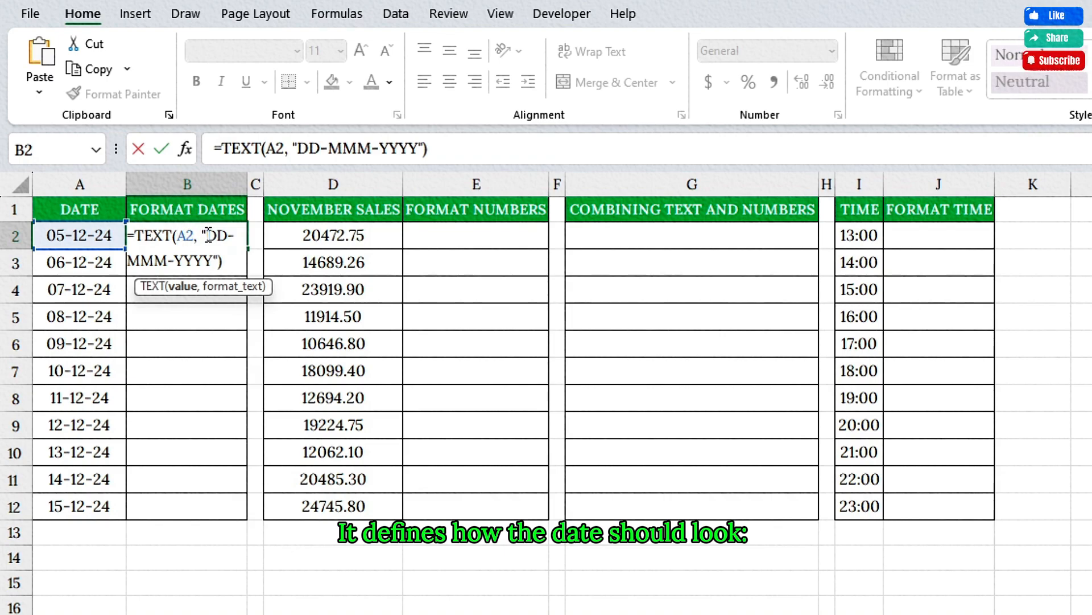
pyautogui.moveTo(208, 235); pyautogui.dragTo(224, 235)
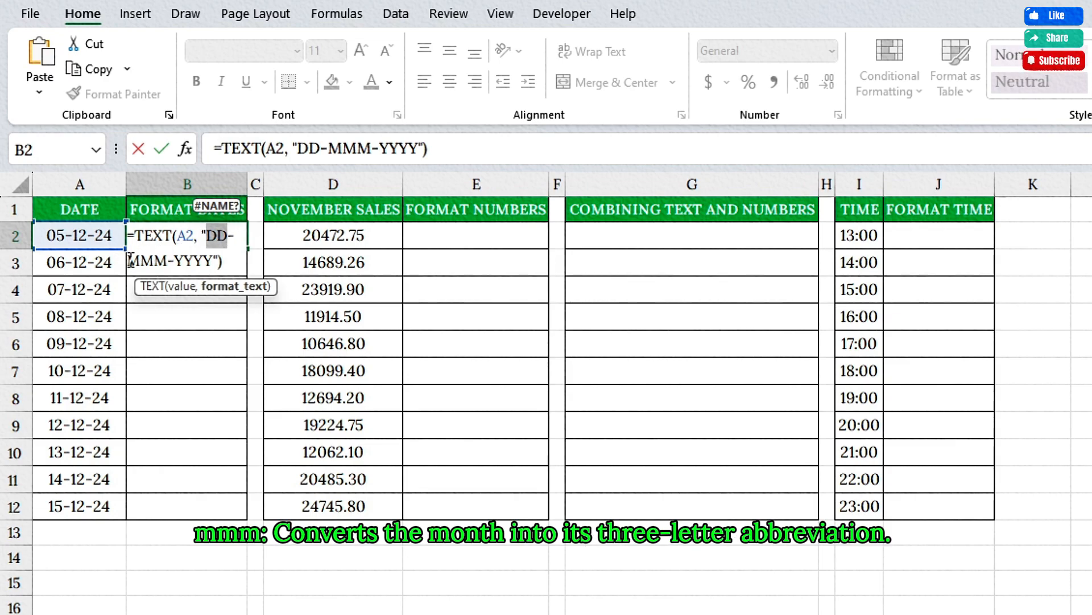
pyautogui.moveTo(127, 261); pyautogui.dragTo(165, 261)
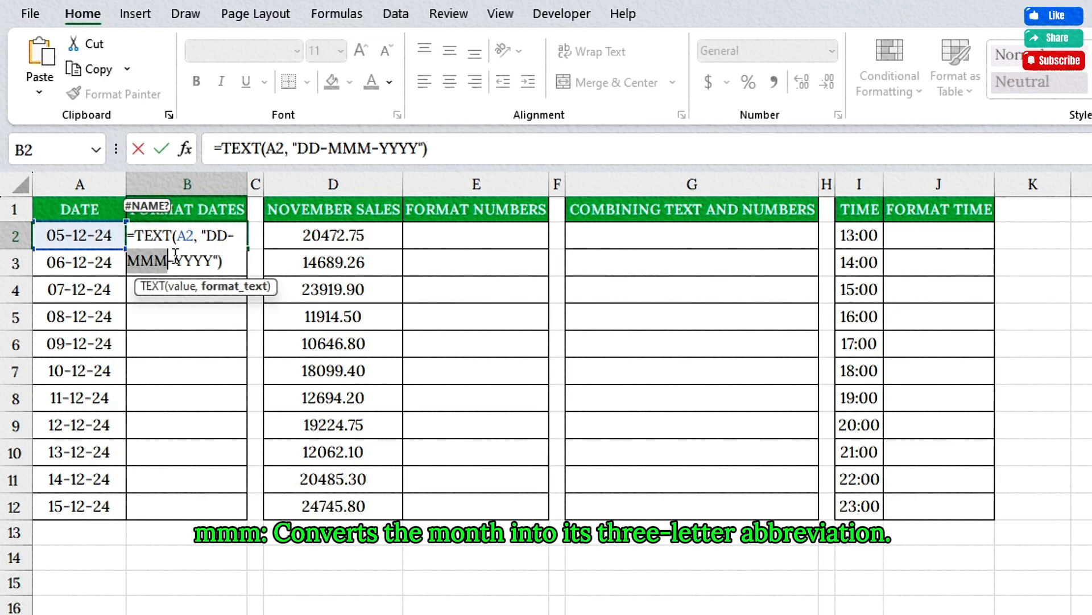
pyautogui.moveTo(174, 261); pyautogui.dragTo(213, 261)
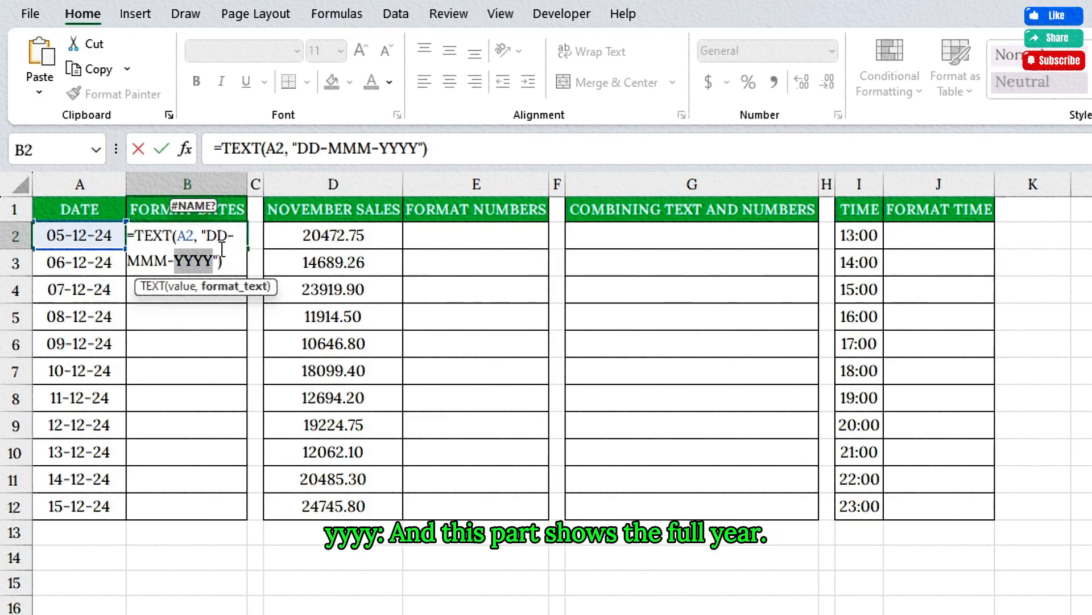
pyautogui.press('Return')
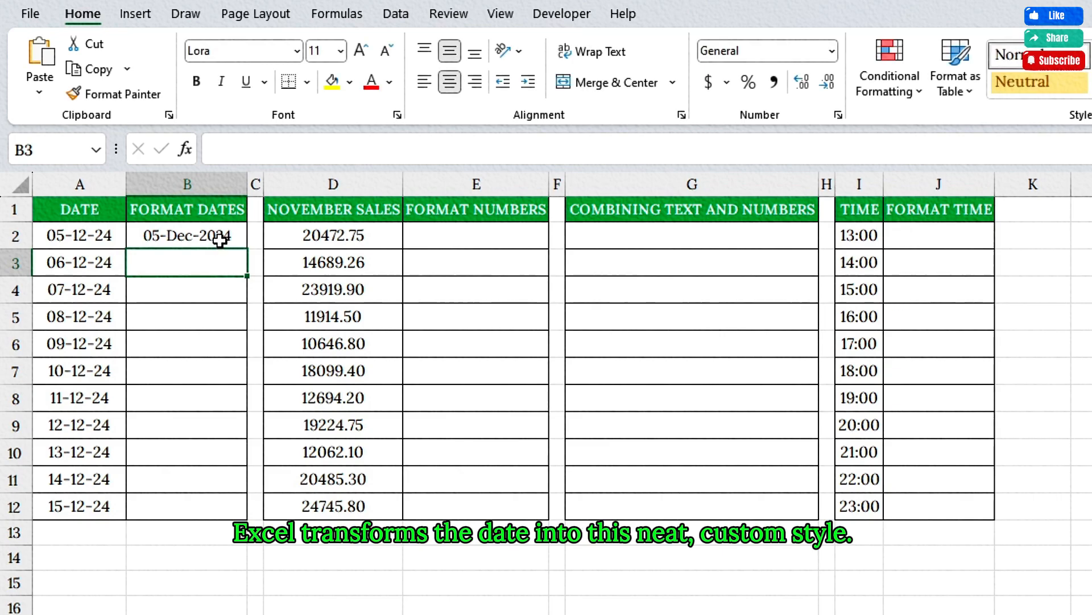
pyautogui.click(219, 239)
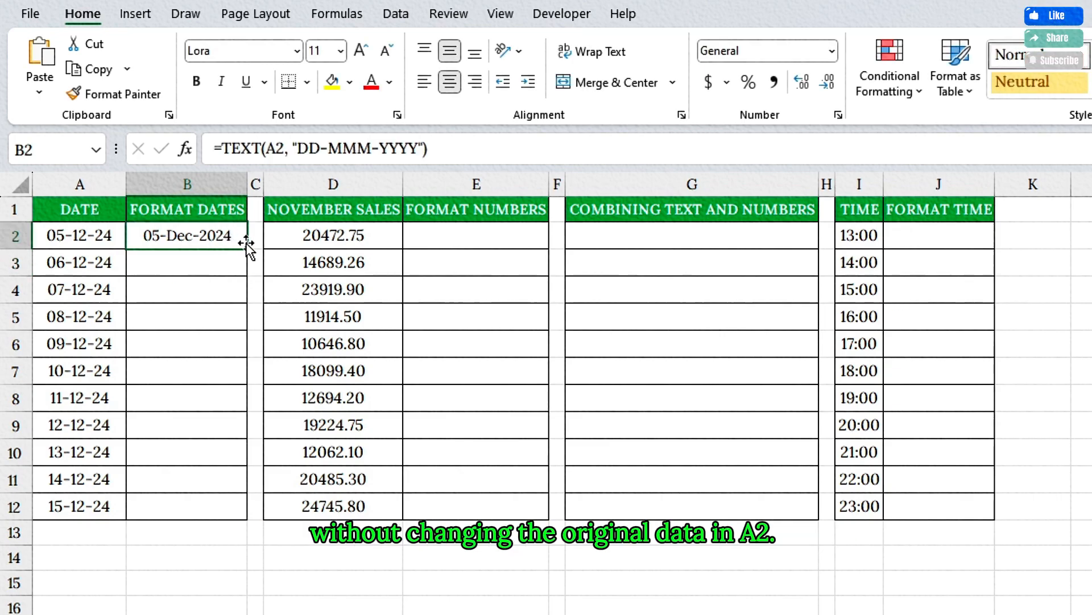
pyautogui.doubleClick(247, 247)
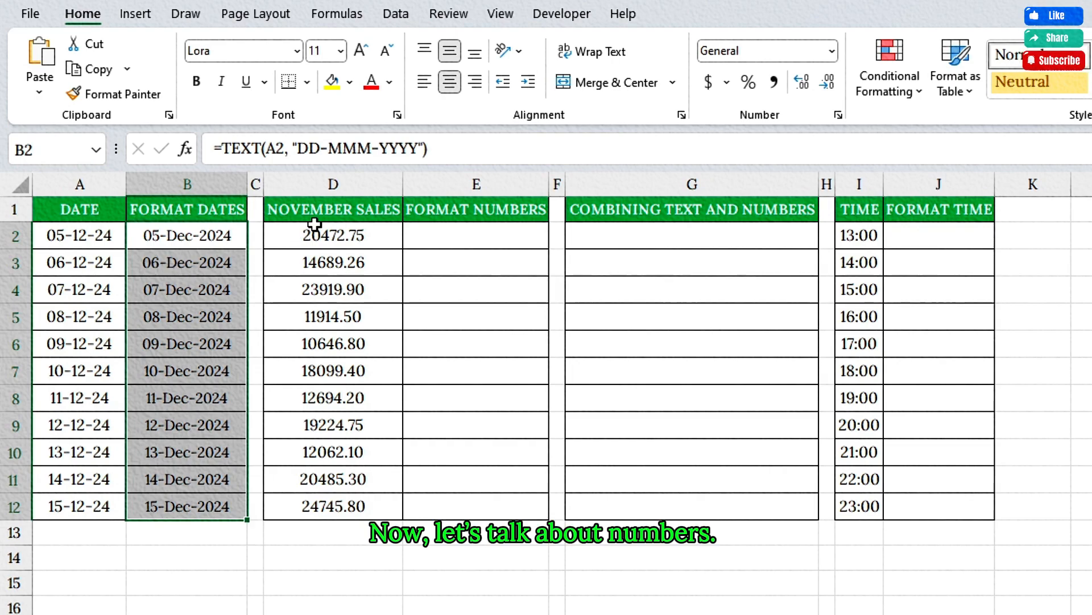
# - Format the November sales as currency by entering =TEXT(D2, "$#,##0.00") in cell E2 and filling it down through E12
pyautogui.click(378, 233)
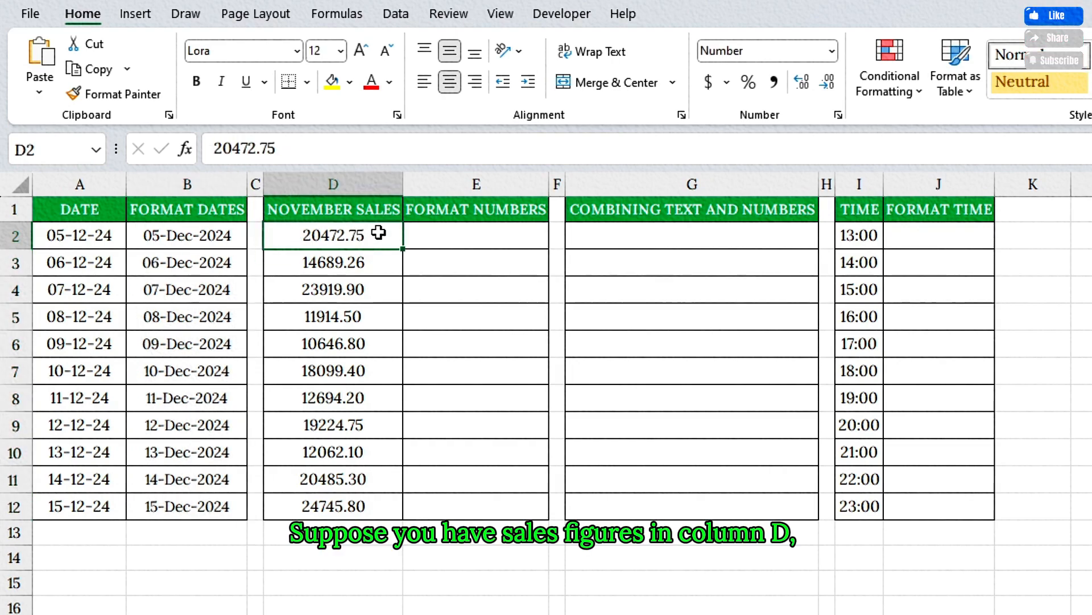
pyautogui.click(358, 184)
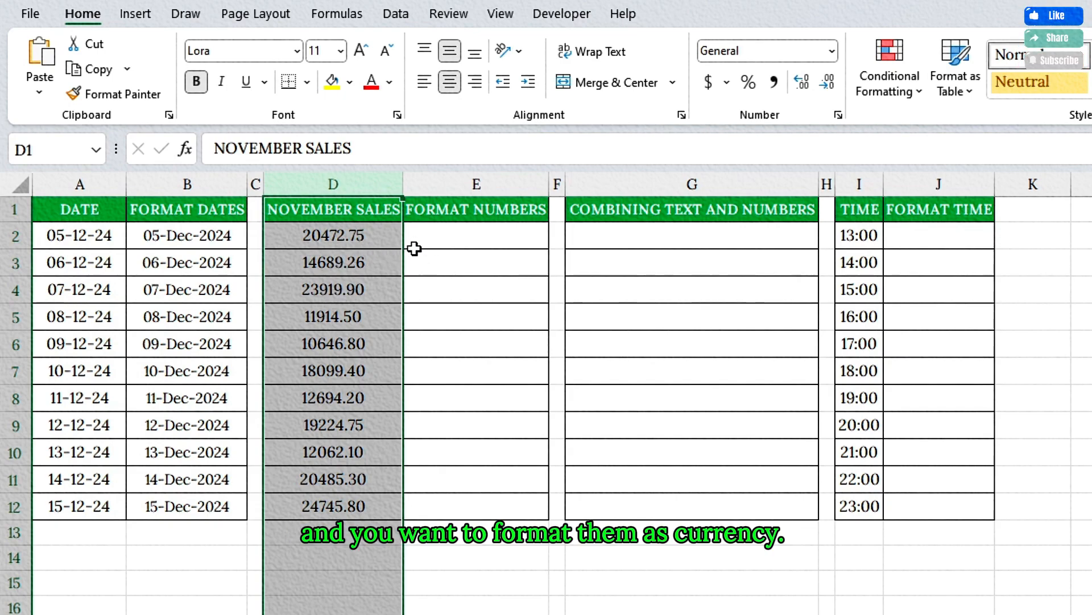
pyautogui.click(459, 237)
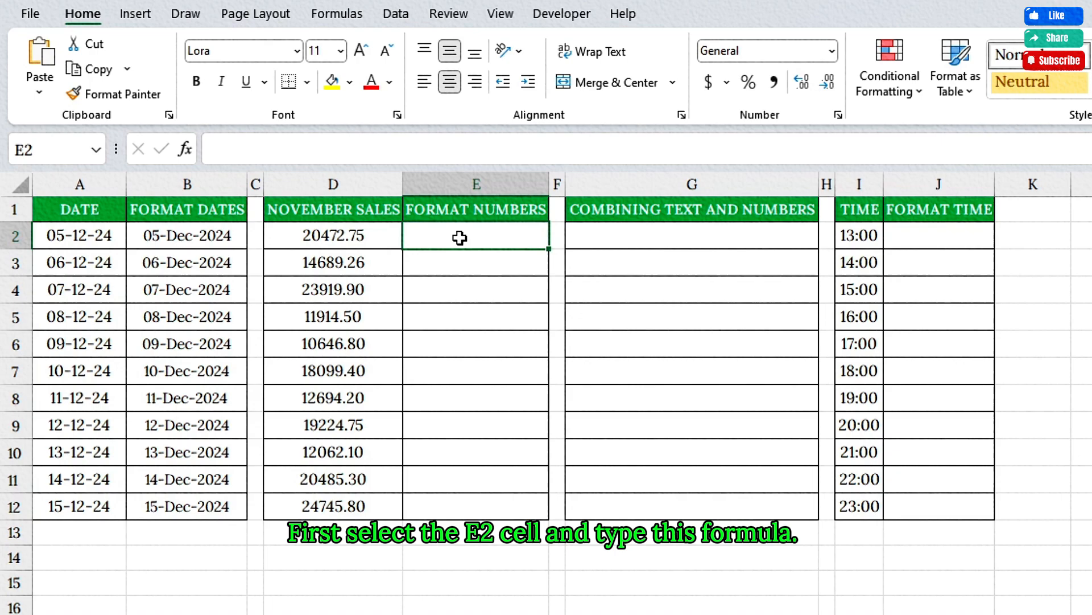
pyautogui.write('=')
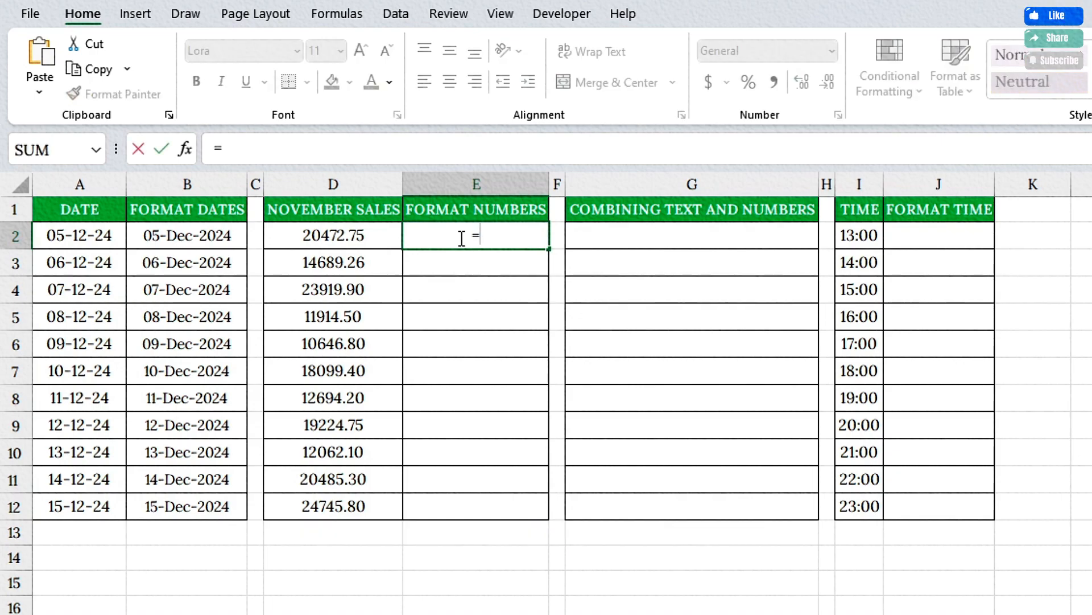
pyautogui.write('TEXT(')
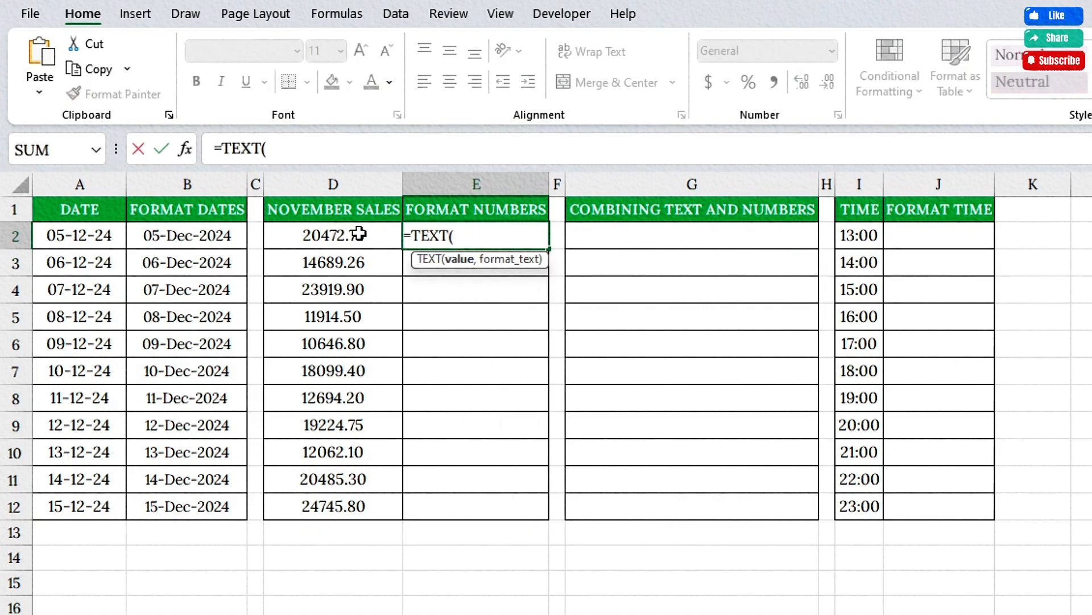
pyautogui.click(359, 233)
pyautogui.write(', "$')
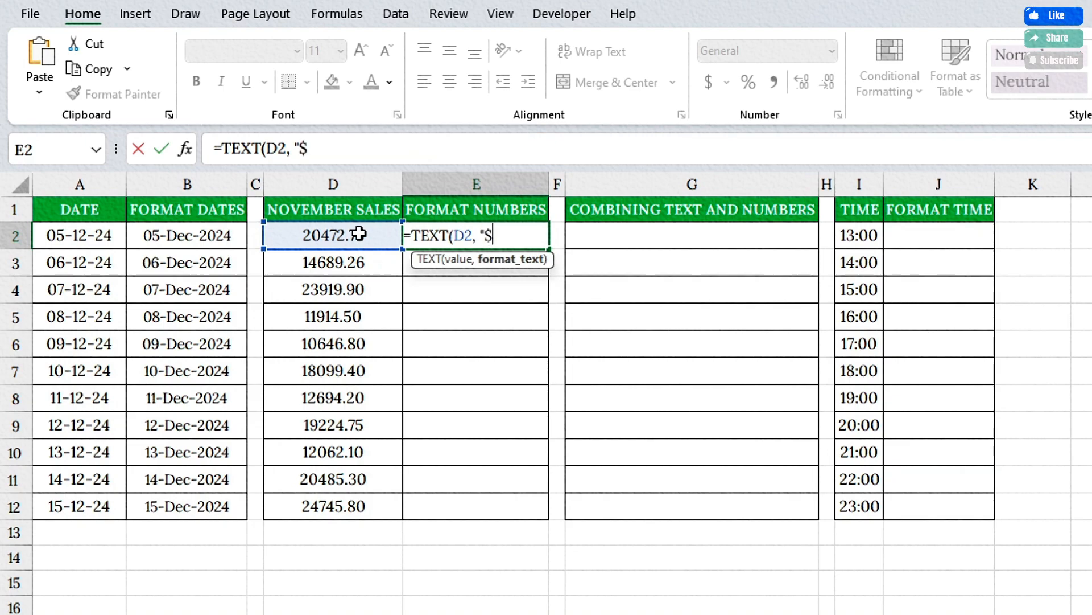
pyautogui.write('#,##0.')
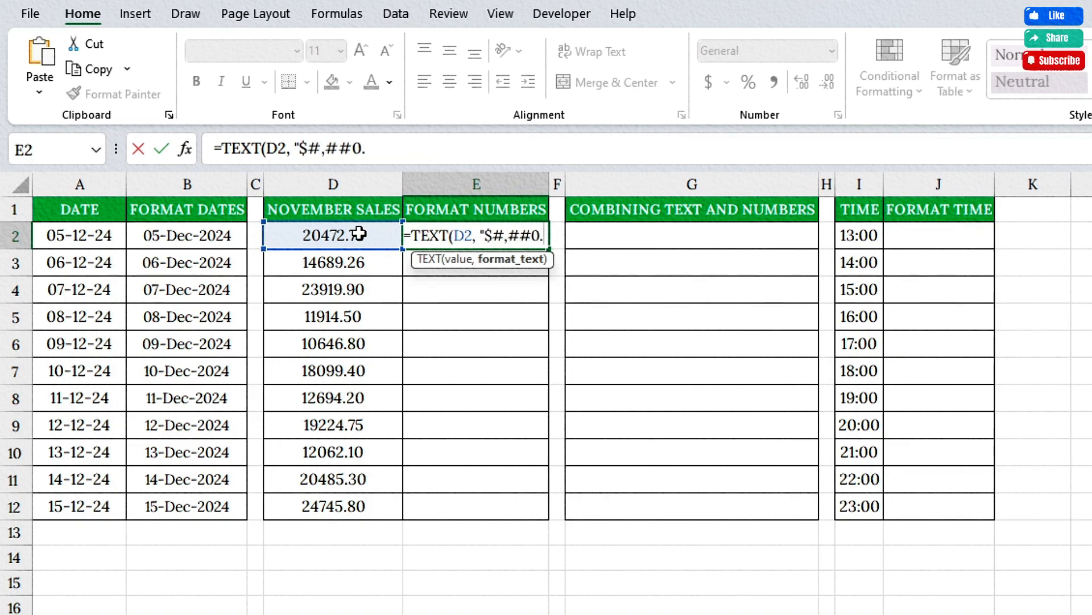
pyautogui.write('00")')
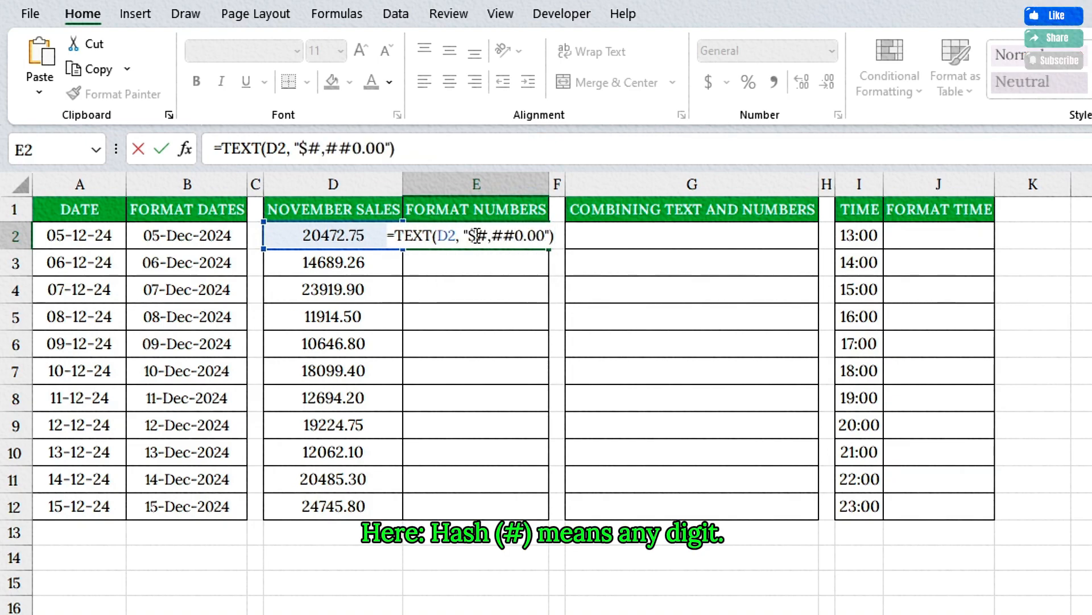
pyautogui.moveTo(476, 235); pyautogui.dragTo(492, 235)
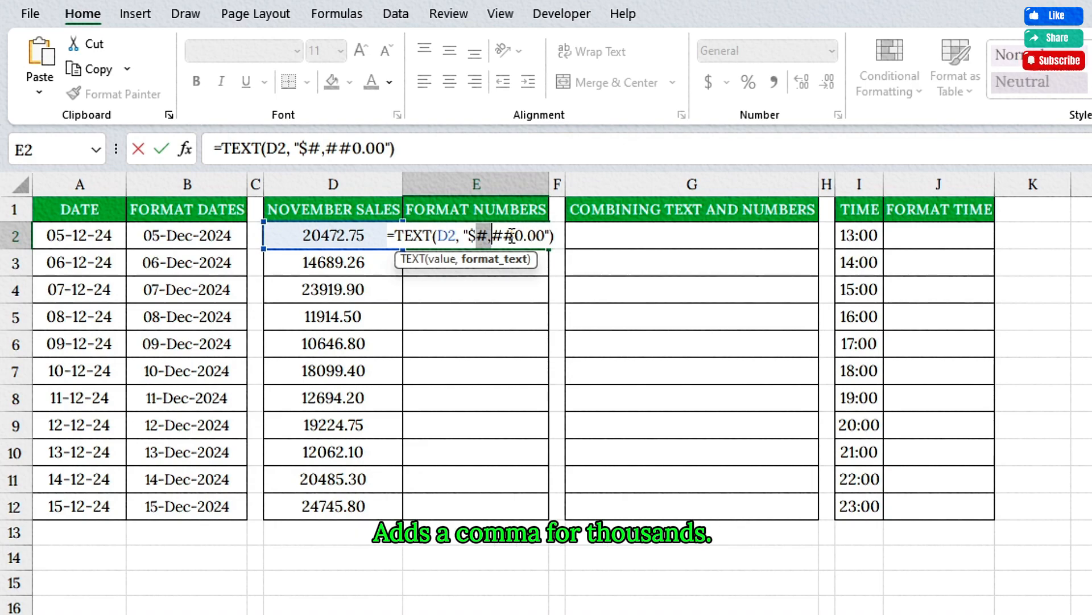
pyautogui.moveTo(515, 235); pyautogui.dragTo(542, 235)
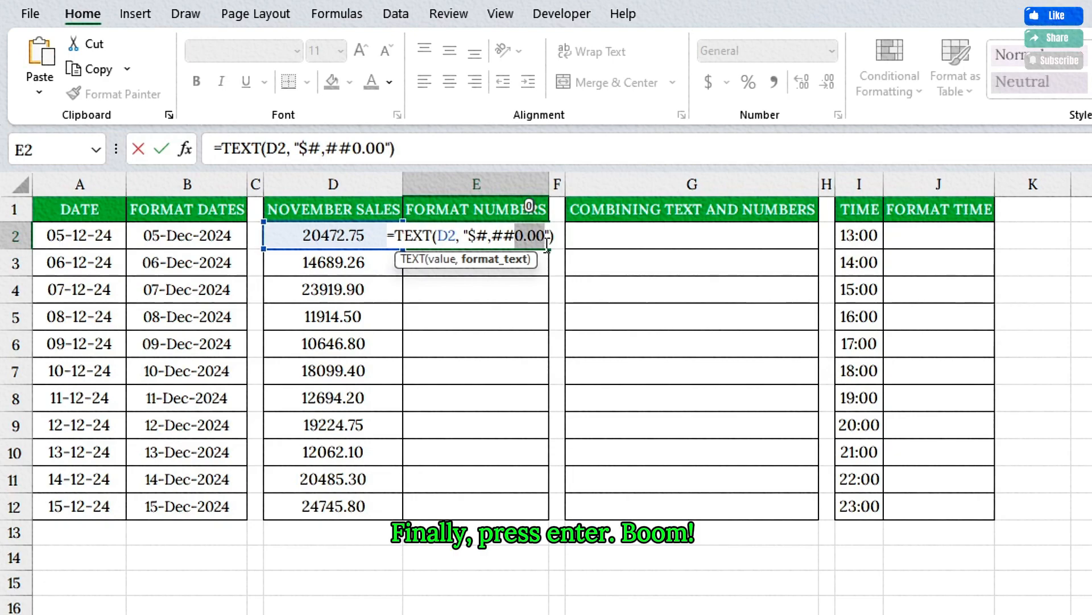
pyautogui.press('Return')
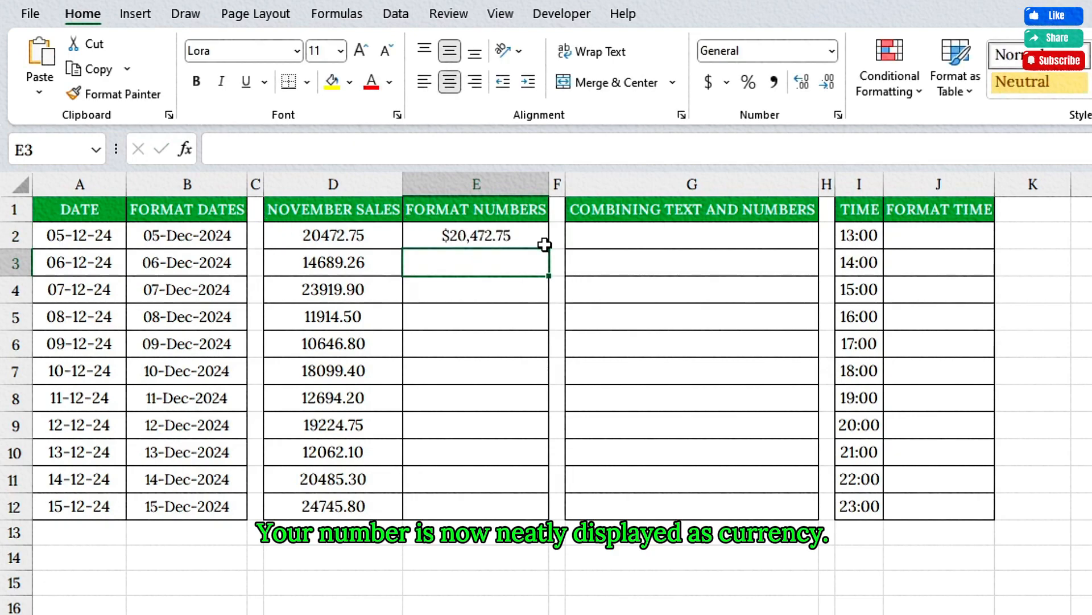
pyautogui.click(539, 240)
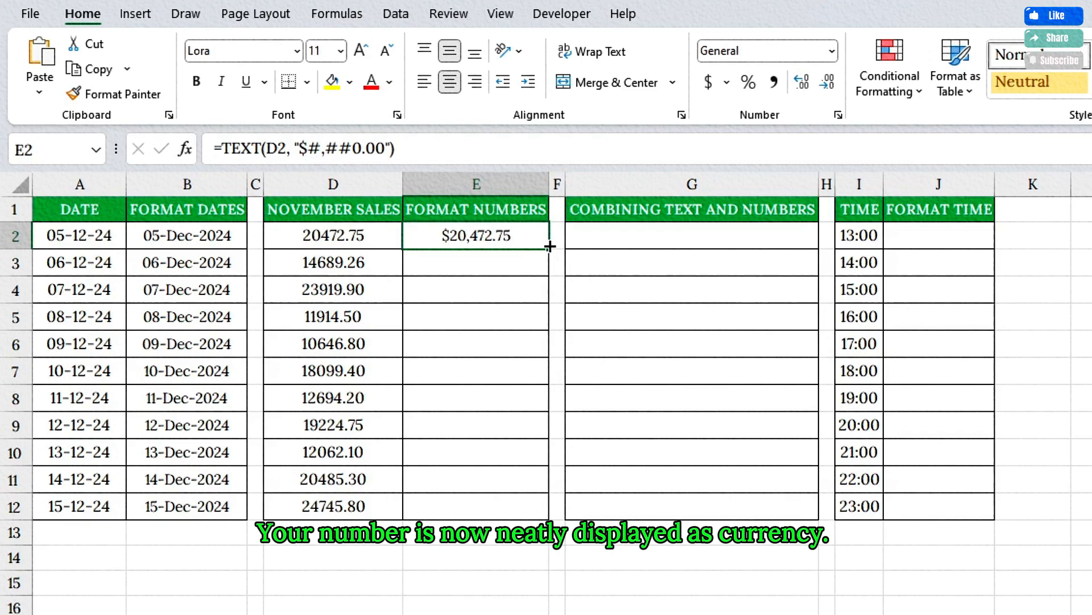
pyautogui.doubleClick(550, 246)
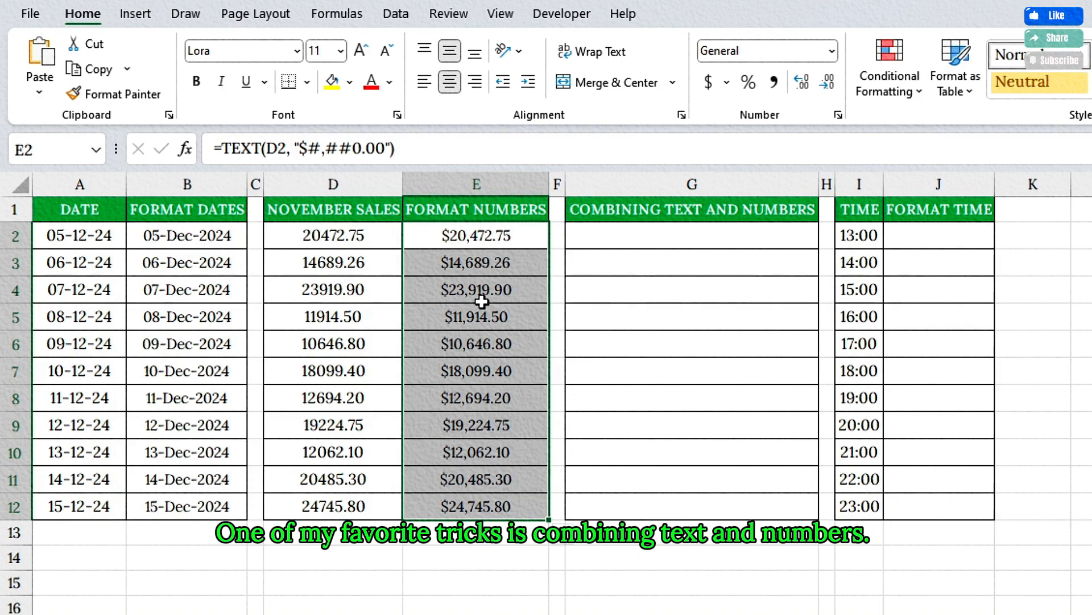
# - Combine custom text with the formatted November sales figure by entering ="Sales for November:" & TEXT(D2, "$#,##0") in cell G2
pyautogui.click(722, 219)
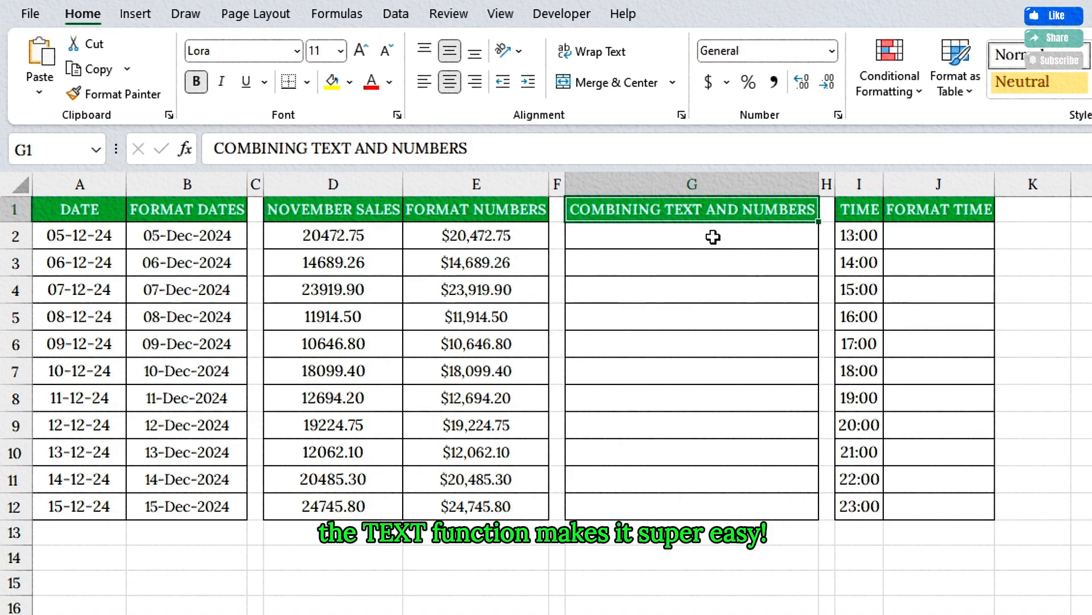
pyautogui.click(660, 233)
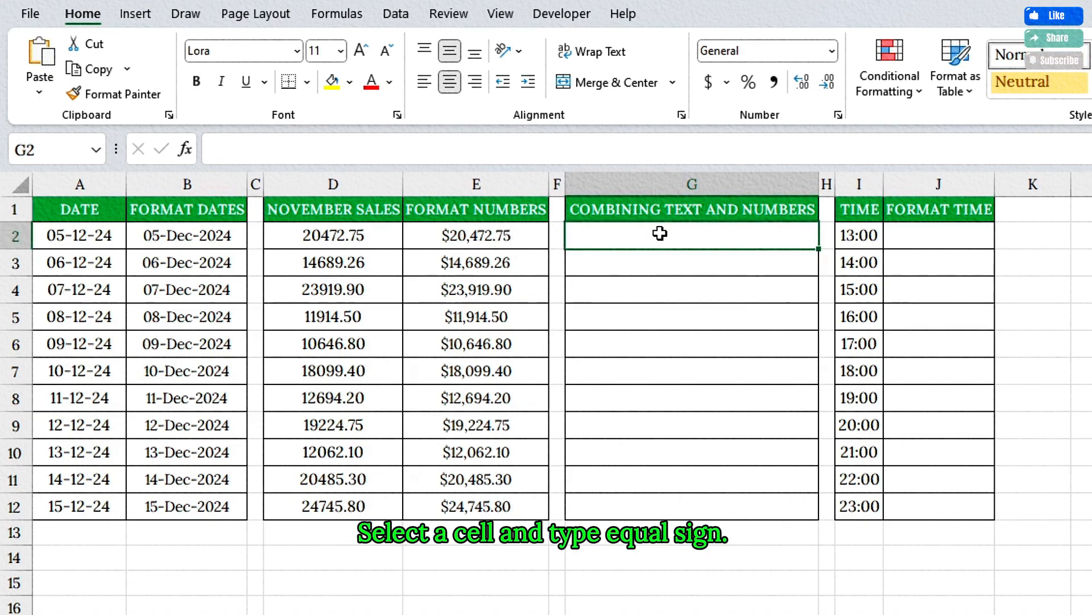
pyautogui.write('="')
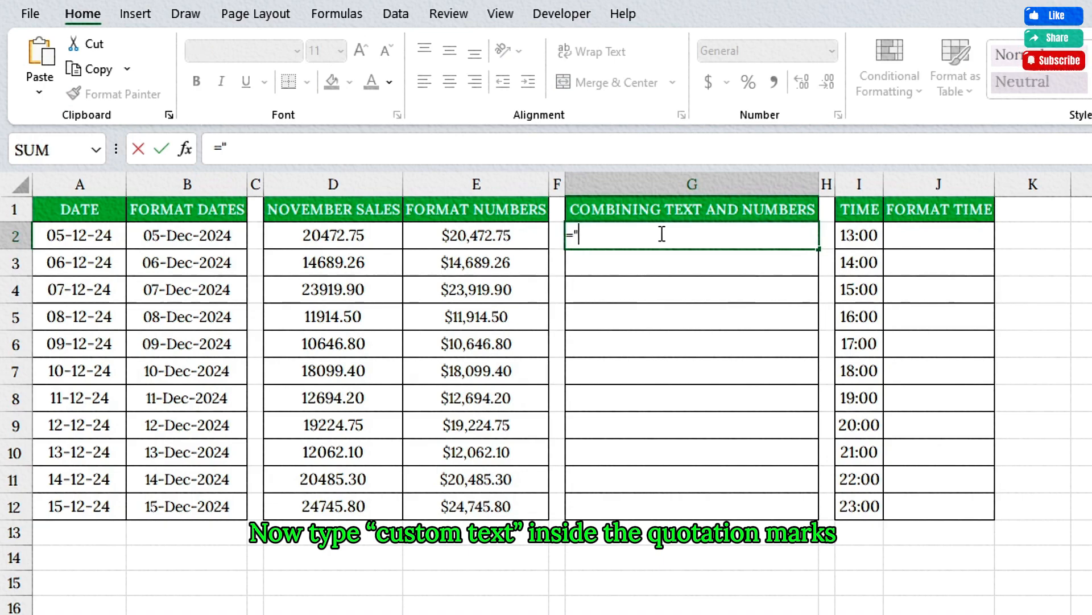
pyautogui.write('Sales for NO')
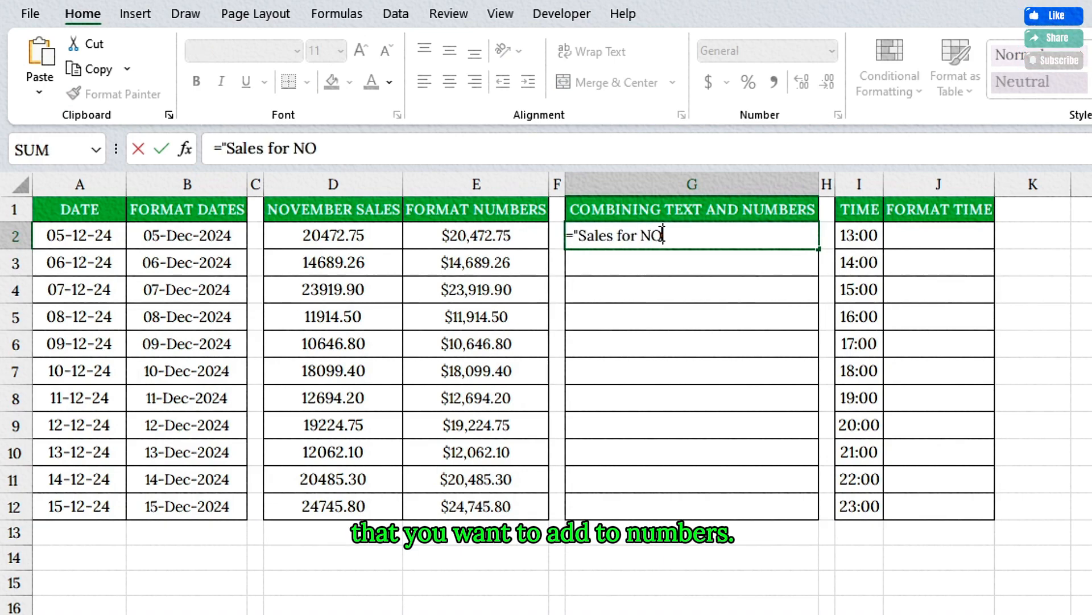
pyautogui.write('vember:"')
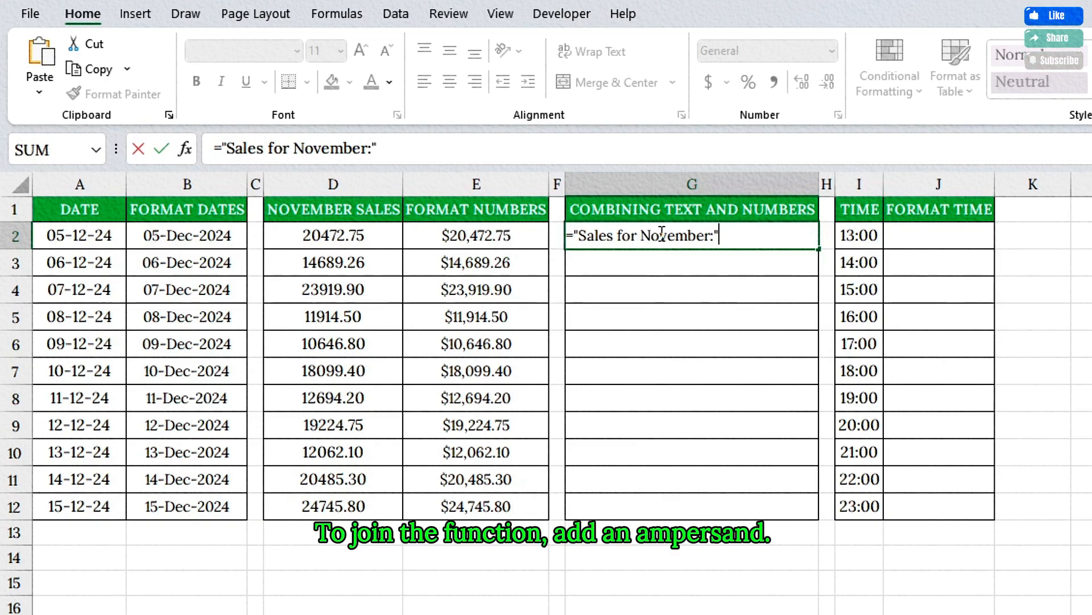
pyautogui.write(' & ')
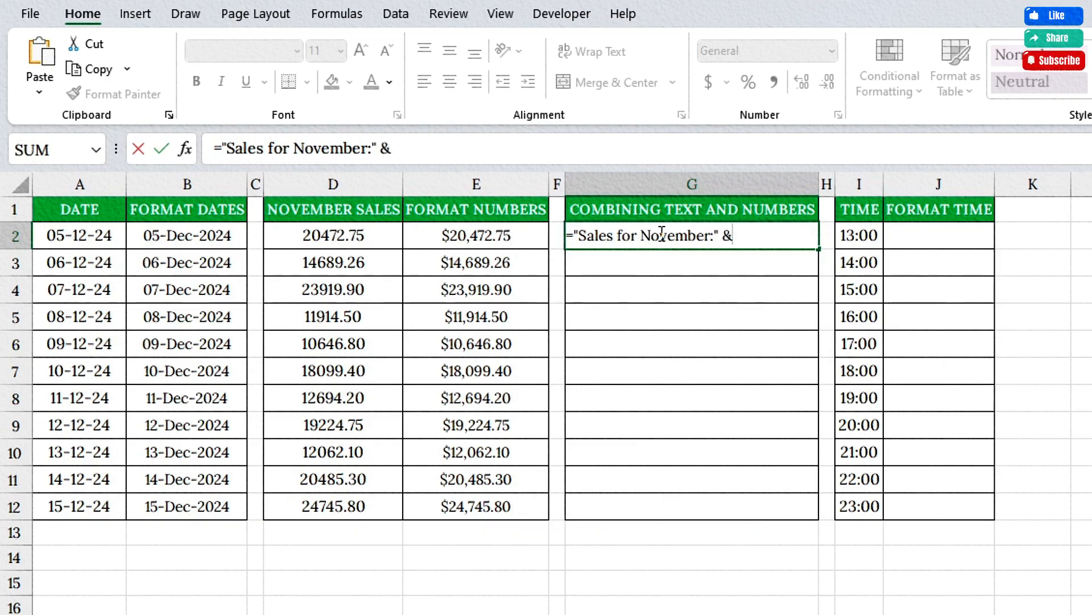
pyautogui.write('TEXT')
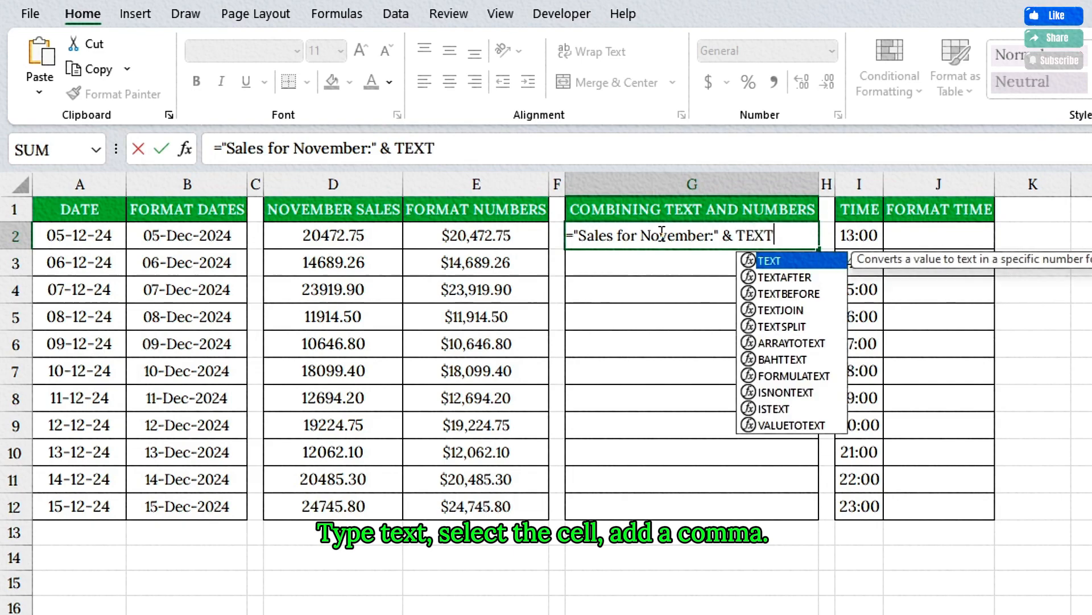
pyautogui.write('(')
pyautogui.click(364, 236)
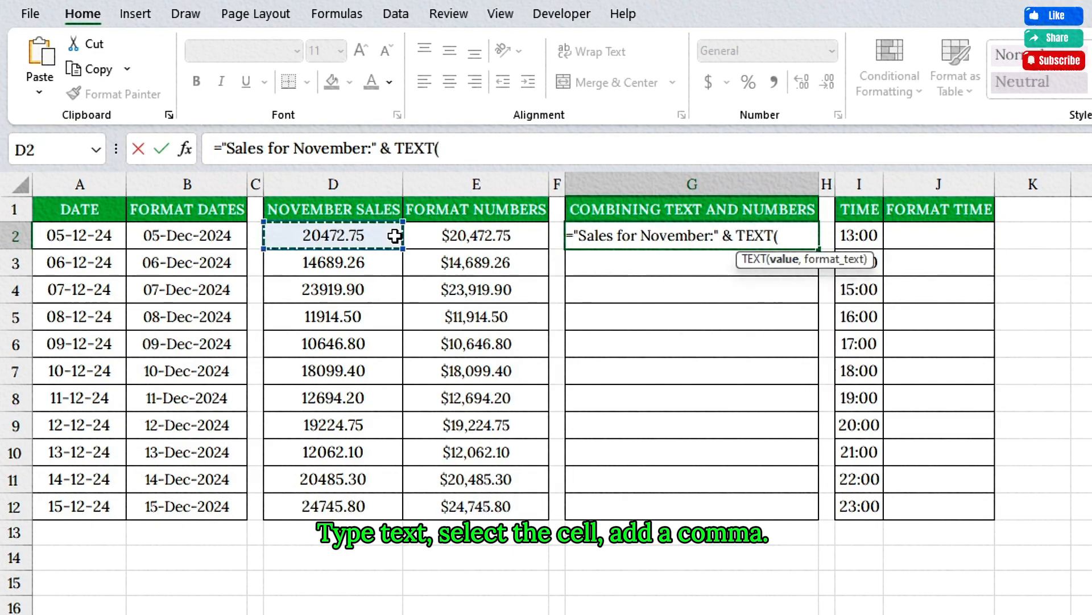
pyautogui.write(', "')
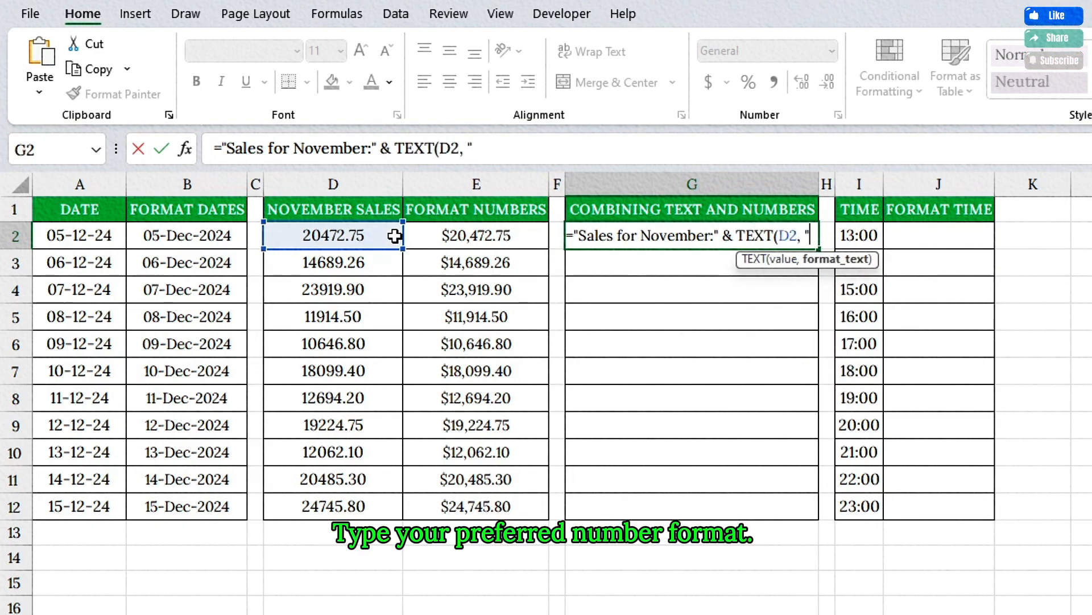
pyautogui.write('$#,##')
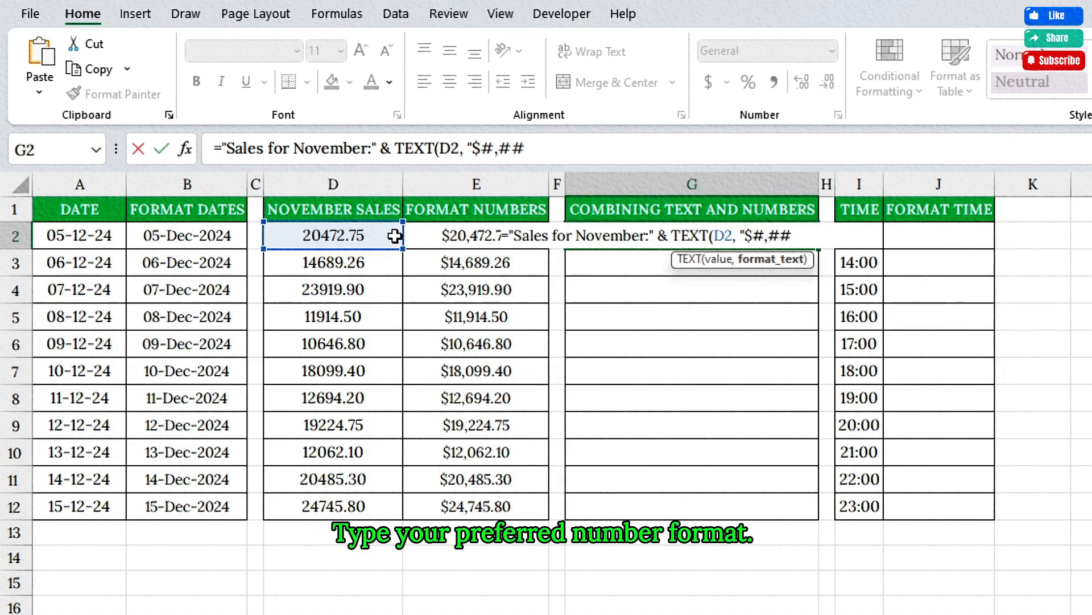
pyautogui.write('0")')
pyautogui.press('Return')
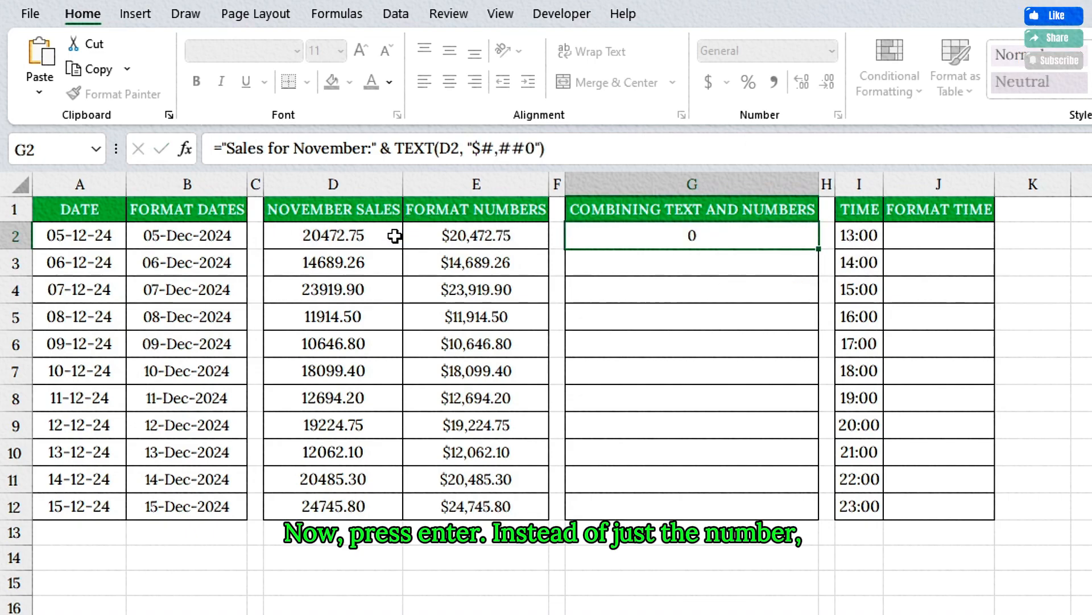
pyautogui.click(748, 236)
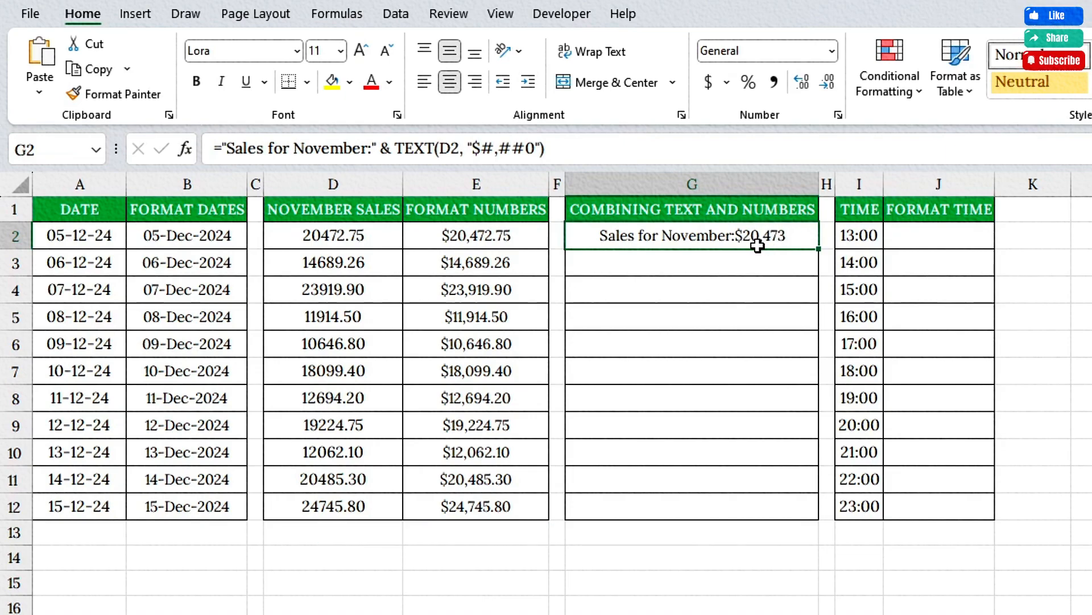
# - Convert the times to 12-hour format by entering =TEXT(I2, "hh:mm AM/PM") in cell J2 and filling it down through J12
pyautogui.click(858, 210)
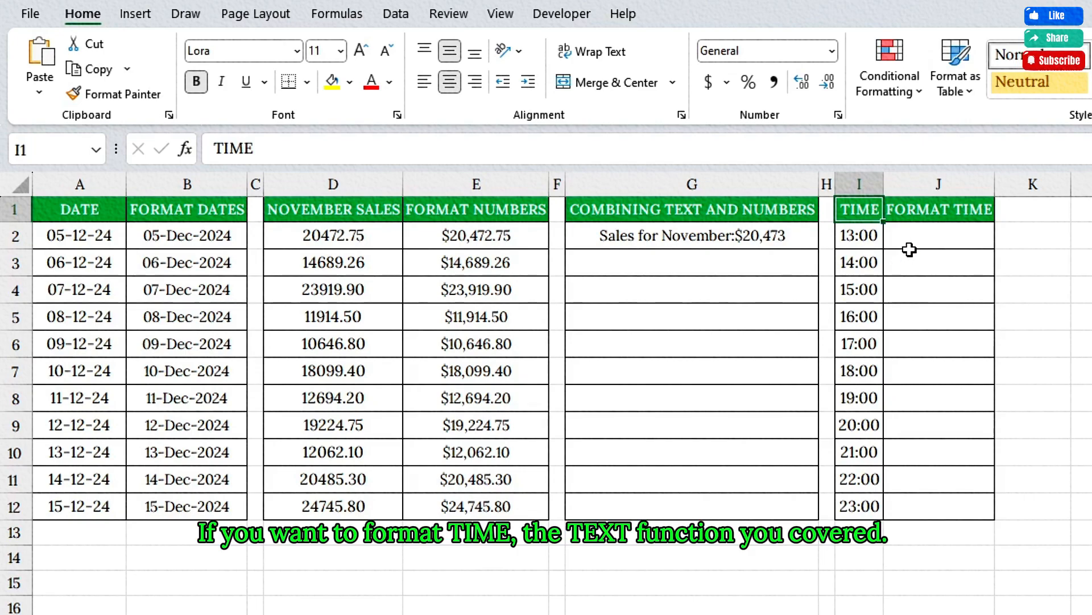
pyautogui.click(923, 235)
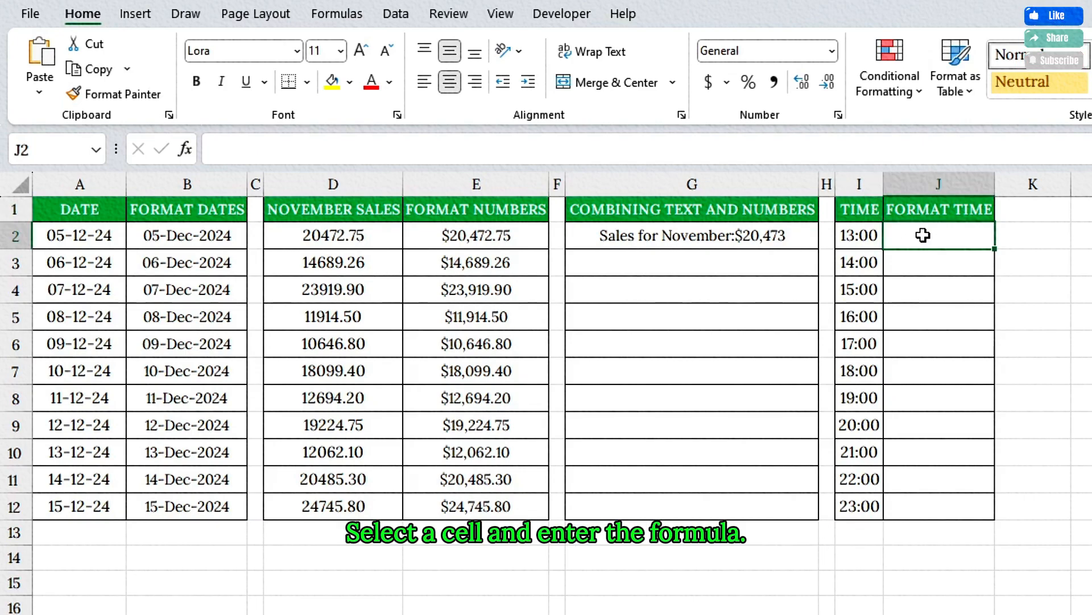
pyautogui.write('=TEXT(')
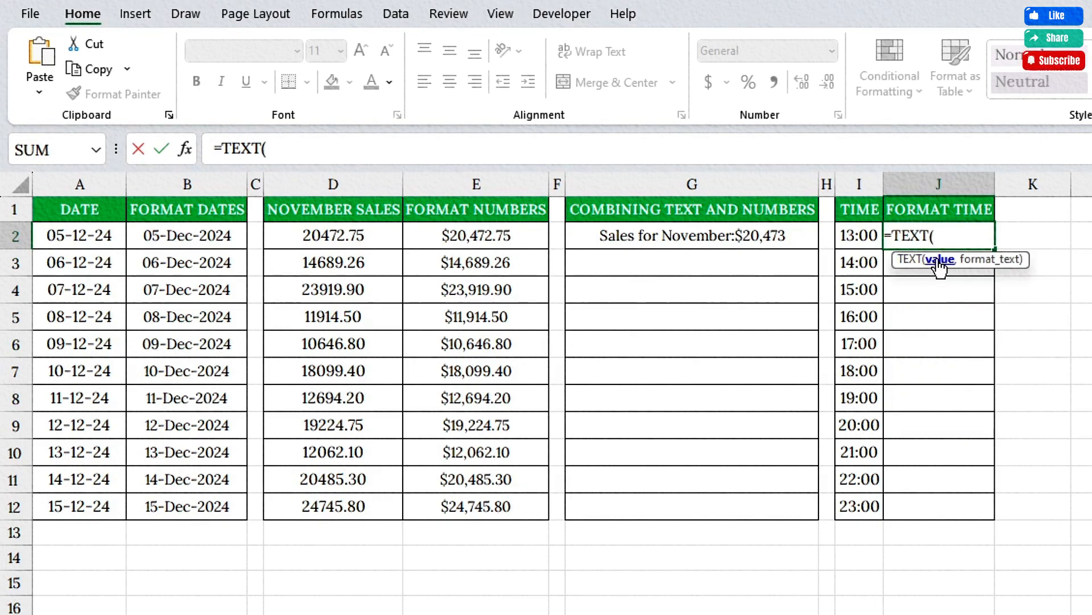
pyautogui.click(868, 235)
pyautogui.write(', "hh:mm')
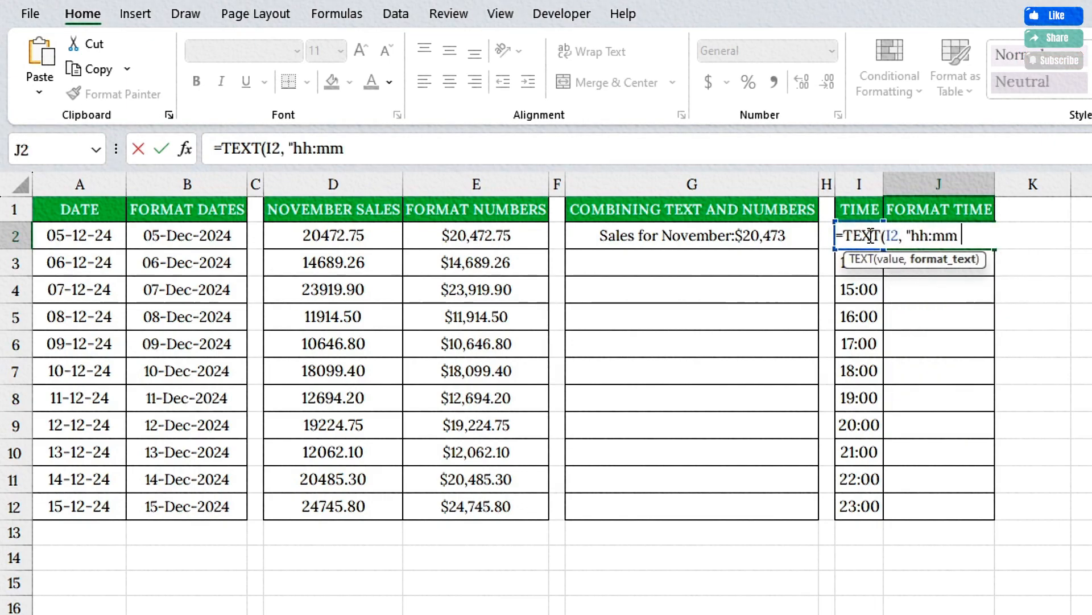
pyautogui.write(' AM/PM")')
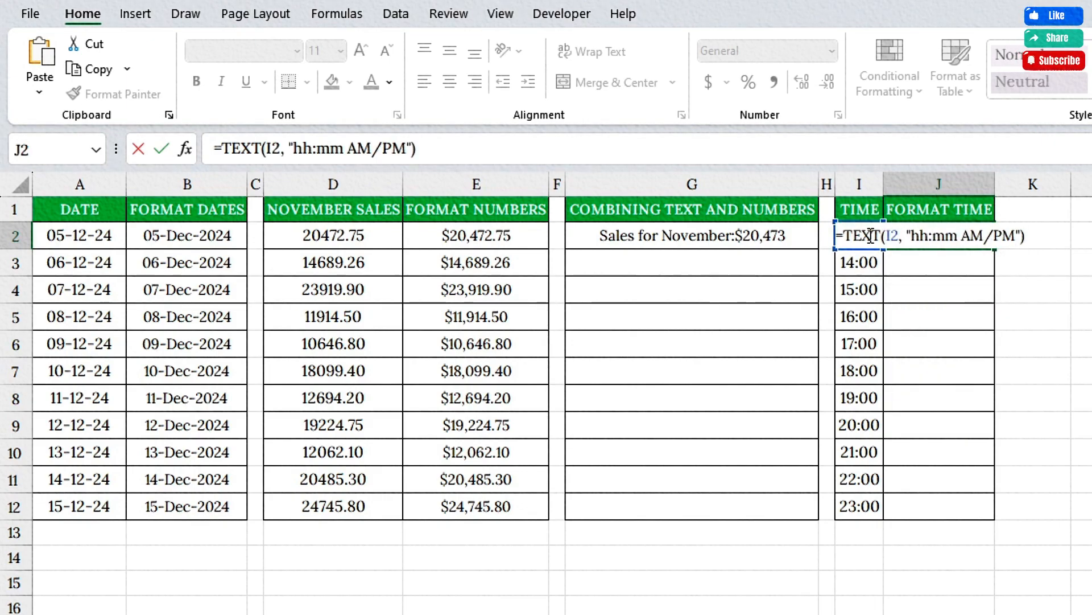
pyautogui.press('Return')
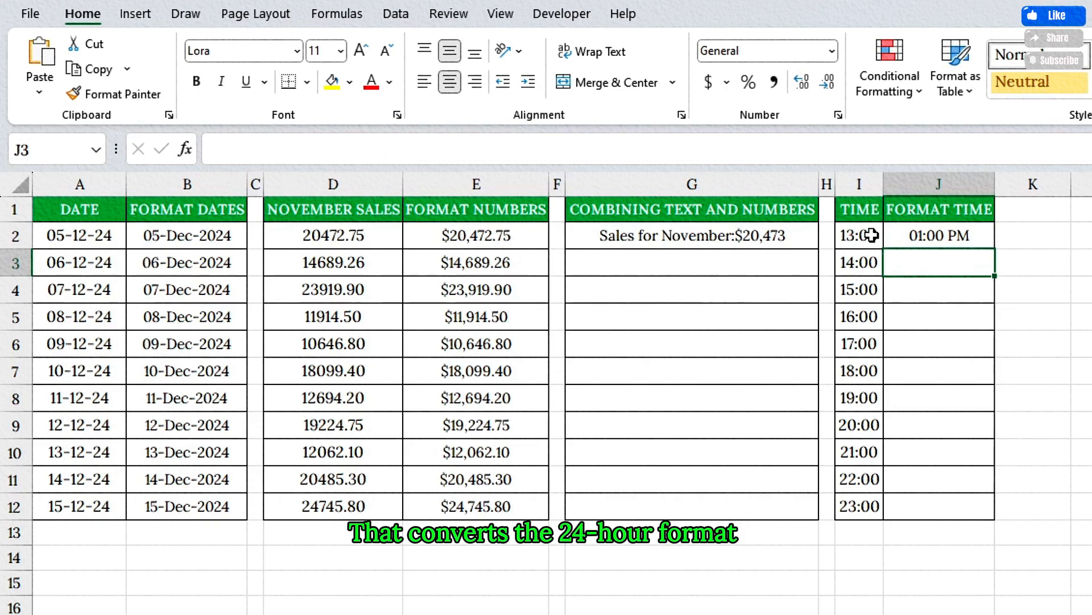
pyautogui.click(933, 235)
pyautogui.doubleClick(997, 249)
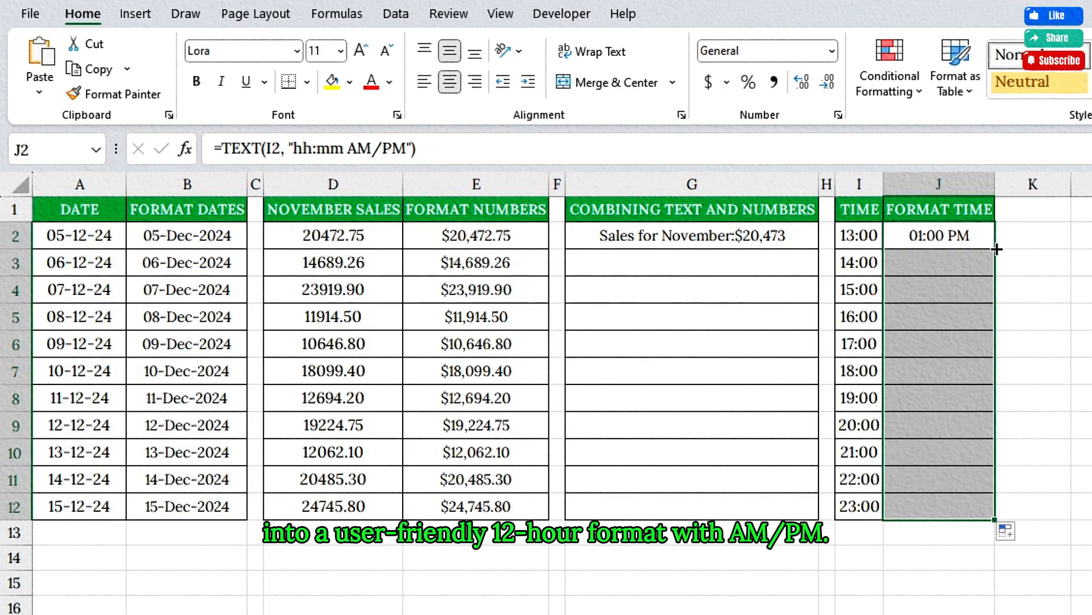